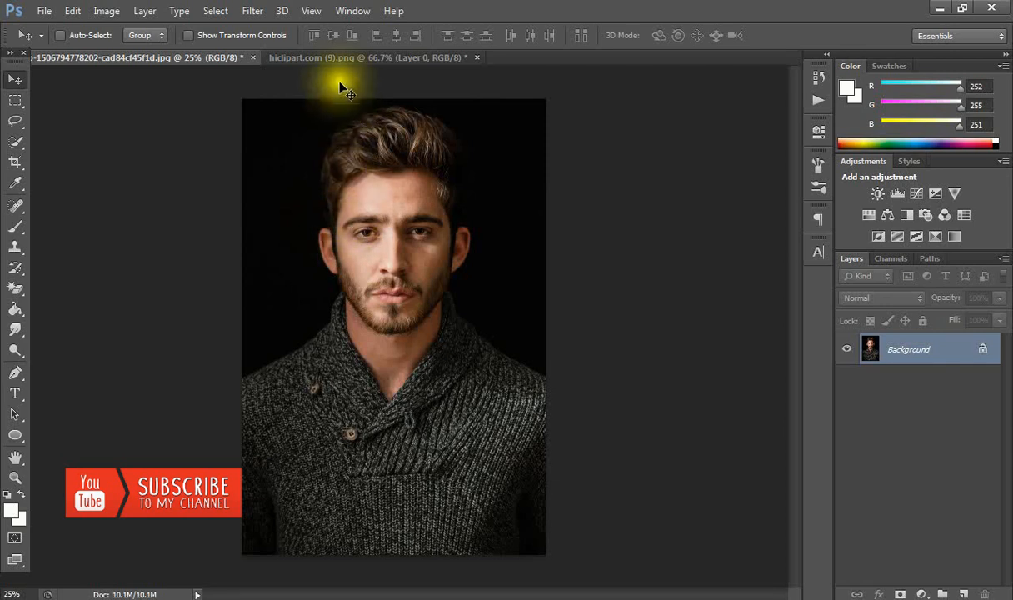
{"action": "left_click", "coordinate": [340, 58]}
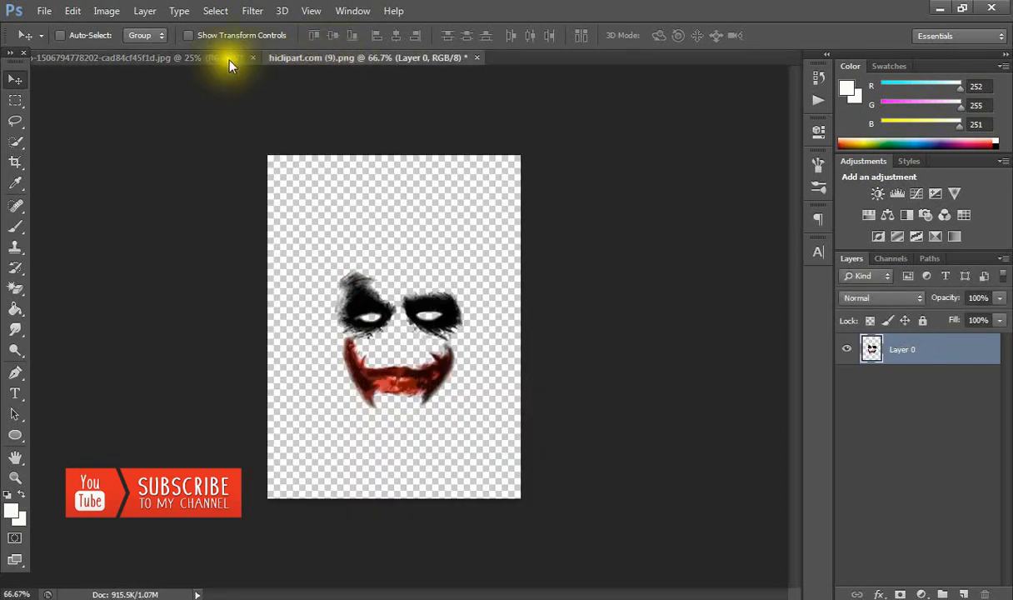
{"action": "left_click", "coordinate": [171, 58]}
{"action": "left_click", "coordinate": [300, 60]}
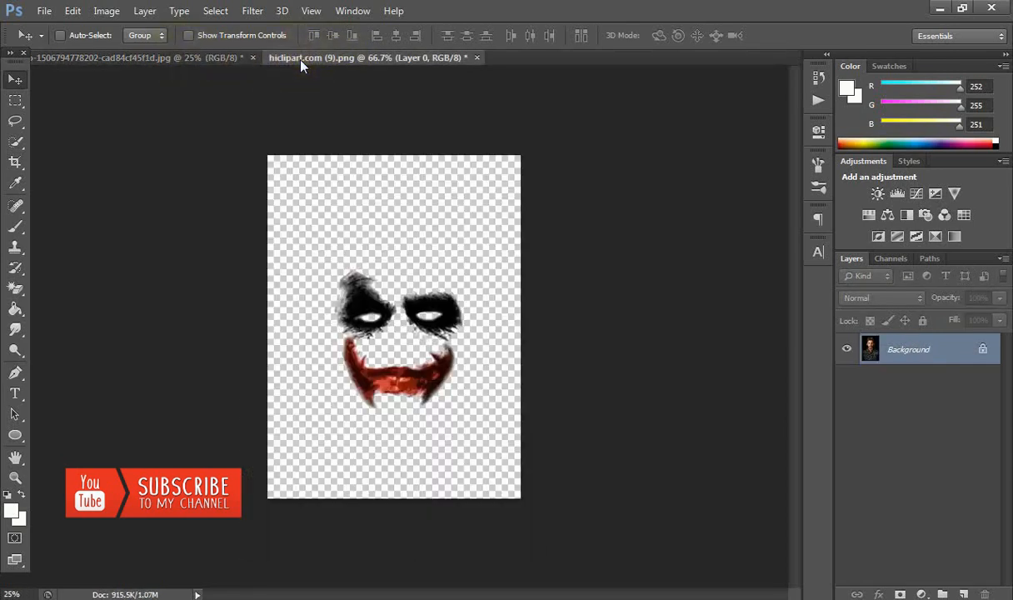
{"action": "left_click", "coordinate": [187, 60]}
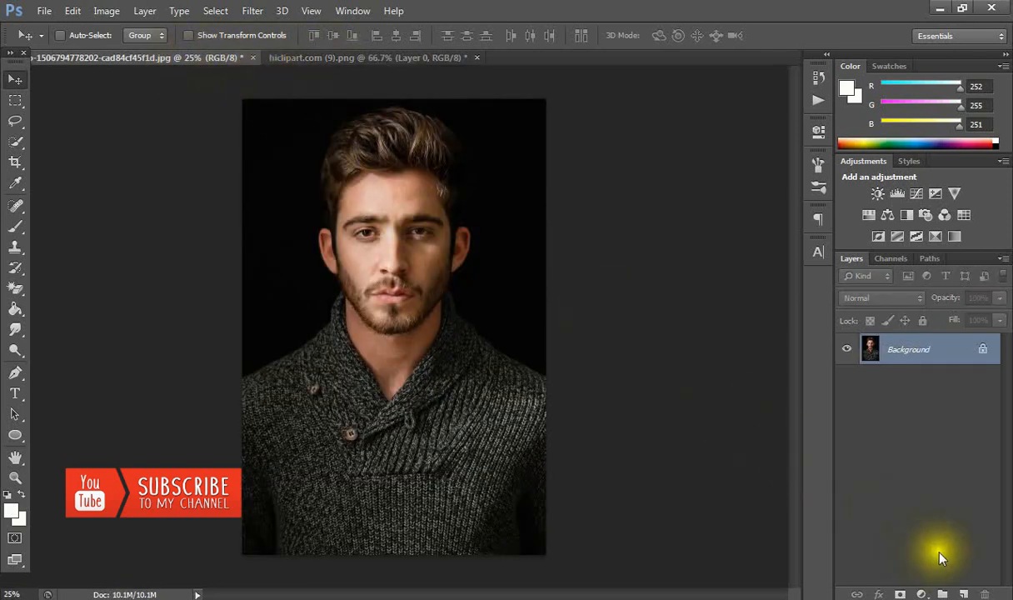
- Add a new layer above the portrait with the Color blend mode and set the foreground colour to light grey, RGB 193, 194, 193
{"action": "left_click", "coordinate": [963, 595]}
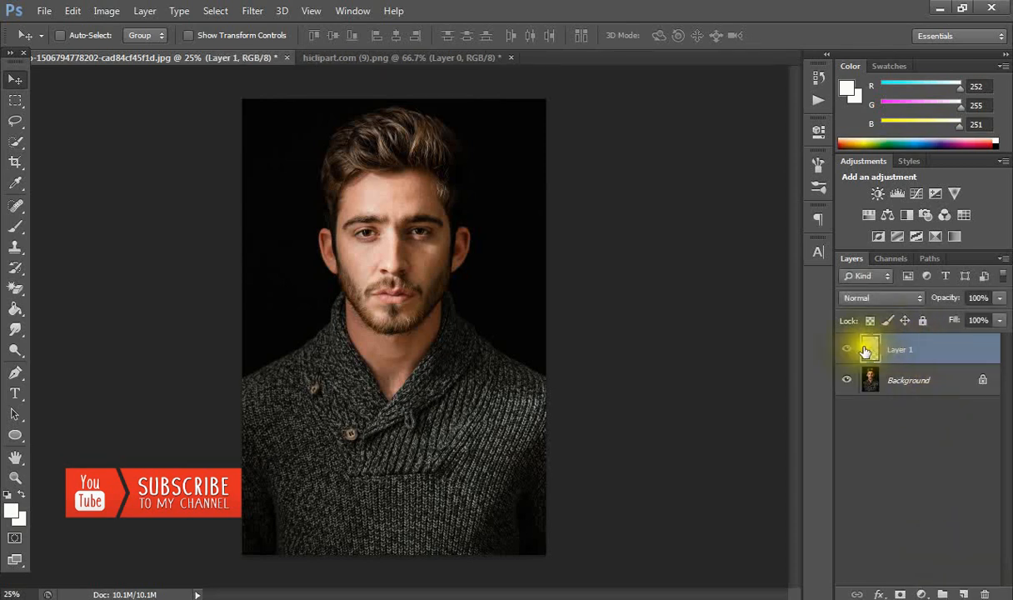
{"action": "left_click", "coordinate": [12, 510]}
{"action": "mouse_move", "coordinate": [546, 275]}
{"action": "left_mouse_down"}
{"action": "mouse_move", "coordinate": [534, 272]}
{"action": "mouse_move", "coordinate": [554, 215]}
{"action": "mouse_move", "coordinate": [547, 244]}
{"action": "left_mouse_up"}
{"action": "left_click", "coordinate": [877, 187]}
{"action": "key", "text": "v"}
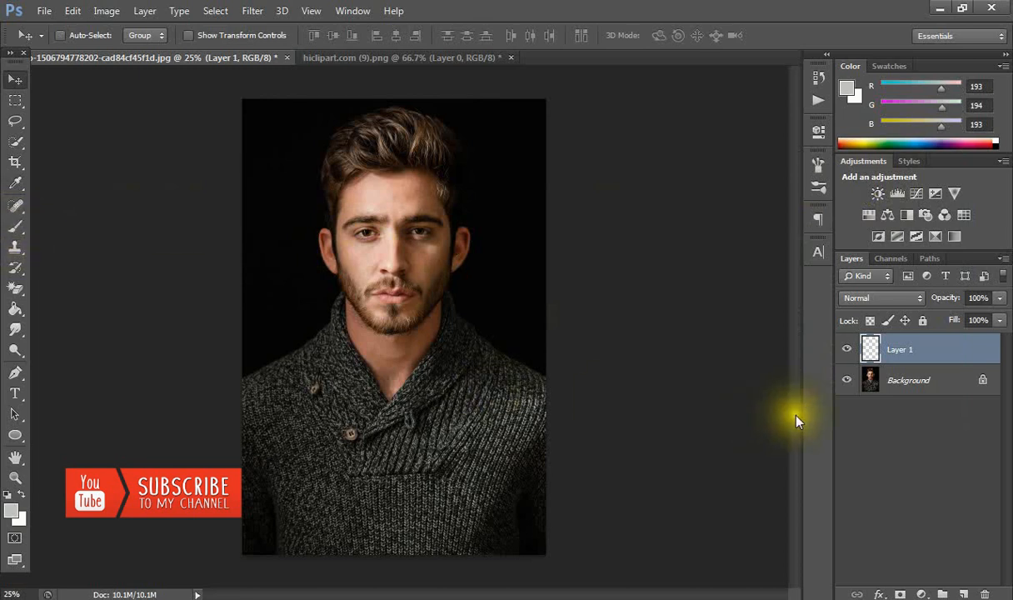
{"action": "left_click", "coordinate": [880, 298]}
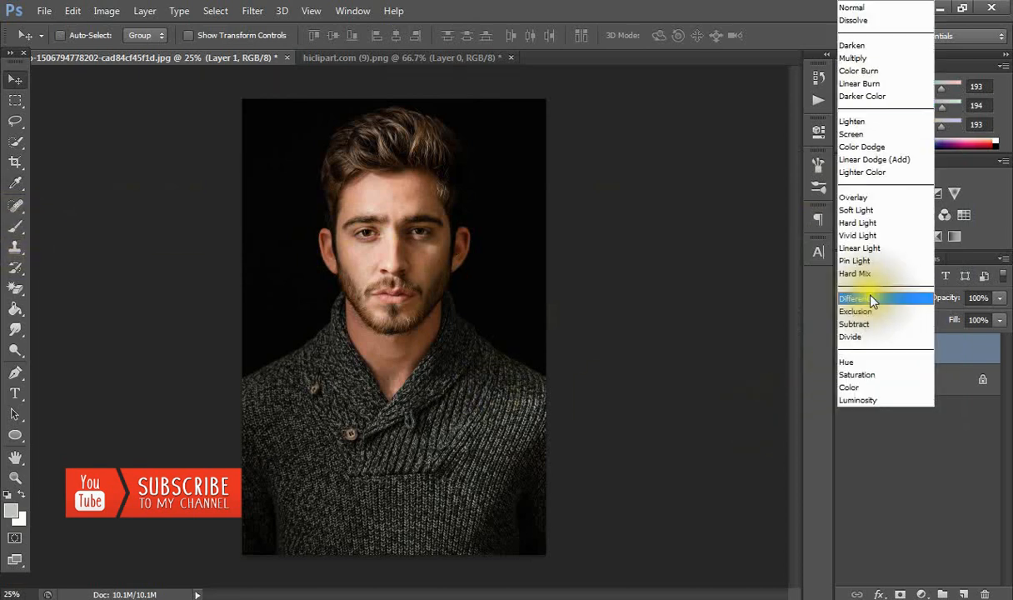
{"action": "left_click", "coordinate": [867, 387]}
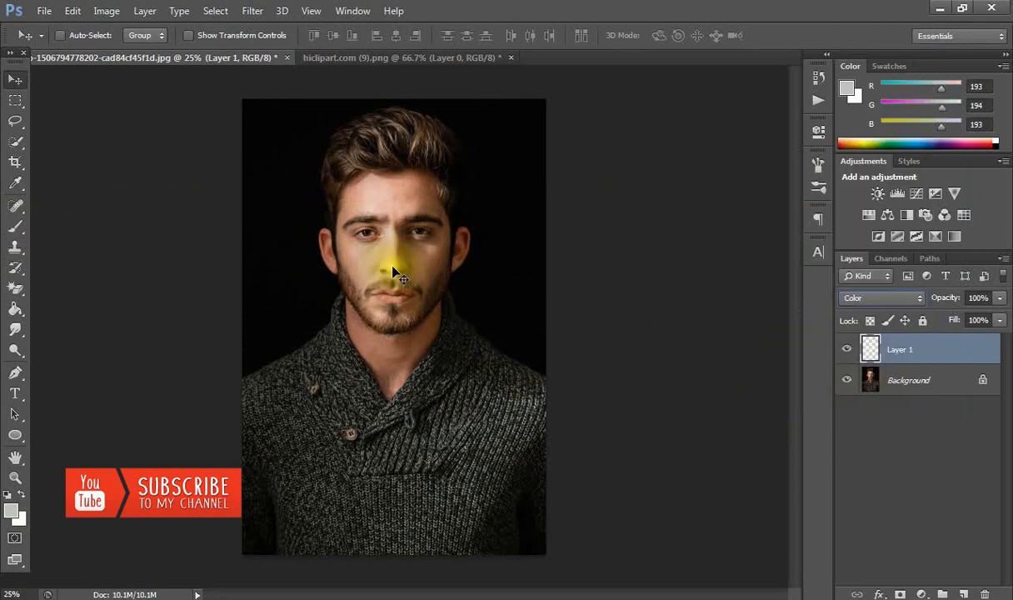
- Paint the man's face, ears and neck light grey on the new layer with a soft 267 px brush
{"action": "left_click", "coordinate": [13, 230]}
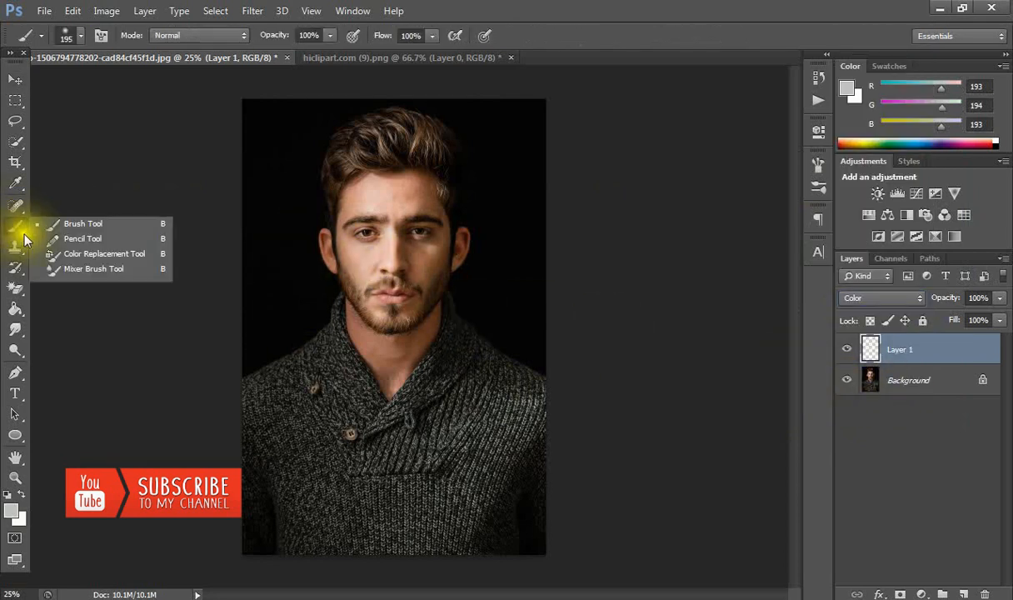
{"action": "left_click", "coordinate": [79, 224]}
{"action": "right_click", "coordinate": [339, 243]}
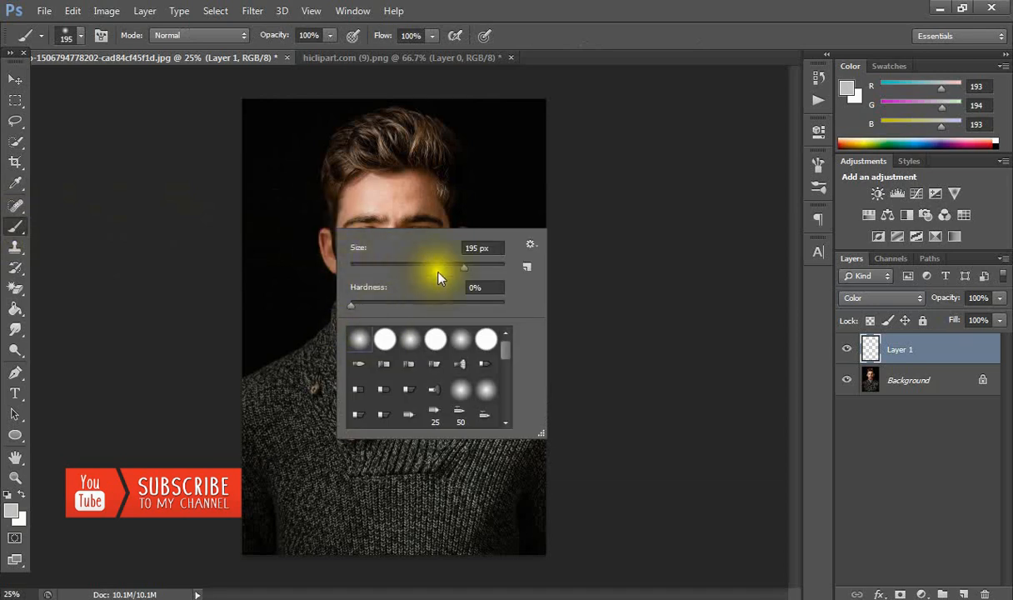
{"action": "left_click", "coordinate": [472, 269]}
{"action": "mouse_move", "coordinate": [389, 198]}
{"action": "left_mouse_down"}
{"action": "mouse_move", "coordinate": [417, 199]}
{"action": "mouse_move", "coordinate": [373, 181]}
{"action": "mouse_move", "coordinate": [355, 203]}
{"action": "mouse_move", "coordinate": [357, 289]}
{"action": "mouse_move", "coordinate": [326, 254]}
{"action": "mouse_move", "coordinate": [271, 254]}
{"action": "mouse_move", "coordinate": [389, 287]}
{"action": "mouse_move", "coordinate": [418, 214]}
{"action": "mouse_move", "coordinate": [419, 288]}
{"action": "mouse_move", "coordinate": [475, 239]}
{"action": "mouse_move", "coordinate": [418, 291]}
{"action": "mouse_move", "coordinate": [378, 310]}
{"action": "left_mouse_up"}
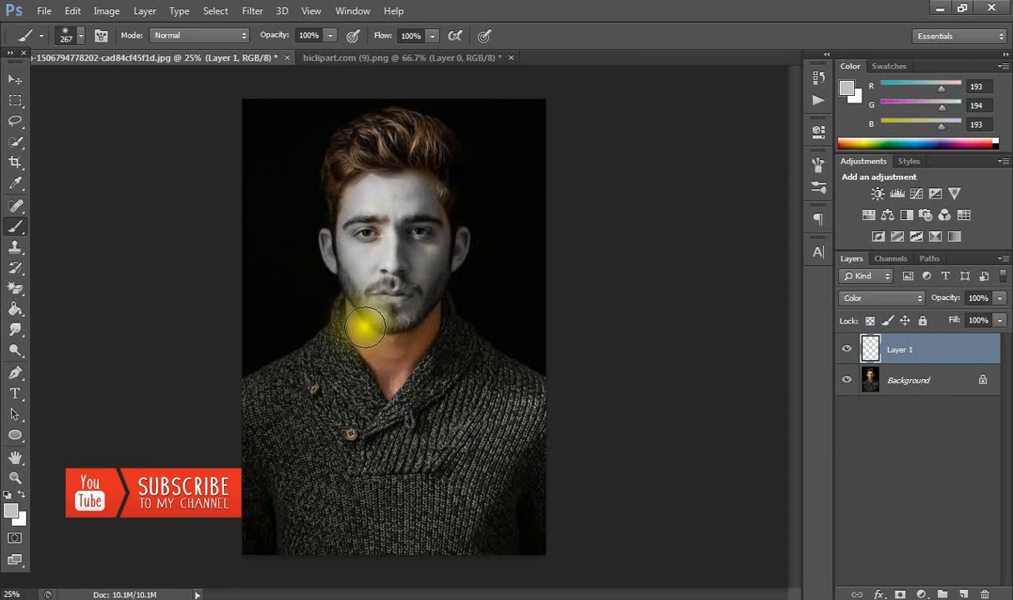
{"action": "mouse_move", "coordinate": [367, 328]}
{"action": "left_mouse_down"}
{"action": "mouse_move", "coordinate": [386, 319]}
{"action": "mouse_move", "coordinate": [398, 266]}
{"action": "mouse_move", "coordinate": [414, 330]}
{"action": "mouse_move", "coordinate": [423, 298]}
{"action": "mouse_move", "coordinate": [384, 377]}
{"action": "mouse_move", "coordinate": [370, 334]}
{"action": "mouse_move", "coordinate": [389, 344]}
{"action": "mouse_move", "coordinate": [392, 361]}
{"action": "mouse_move", "coordinate": [431, 303]}
{"action": "mouse_move", "coordinate": [420, 301]}
{"action": "mouse_move", "coordinate": [398, 233]}
{"action": "mouse_move", "coordinate": [440, 214]}
{"action": "mouse_move", "coordinate": [373, 260]}
{"action": "mouse_move", "coordinate": [357, 256]}
{"action": "mouse_move", "coordinate": [350, 208]}
{"action": "mouse_move", "coordinate": [388, 305]}
{"action": "mouse_move", "coordinate": [391, 359]}
{"action": "left_mouse_up"}
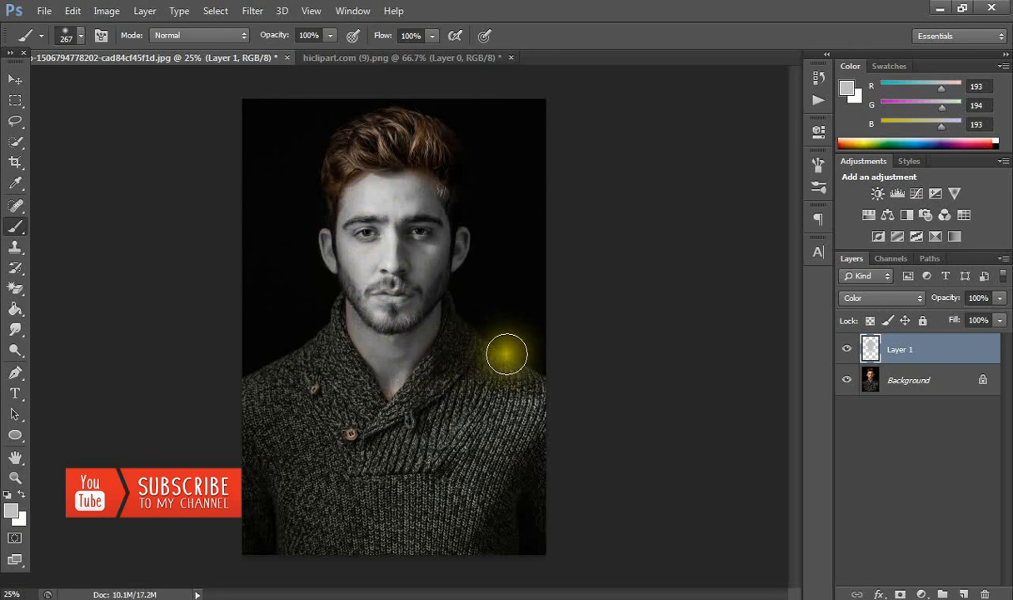
- Bring the Joker makeup from hiclipart.com (9).png into the portrait document and place it on the face
{"action": "left_click", "coordinate": [339, 57]}
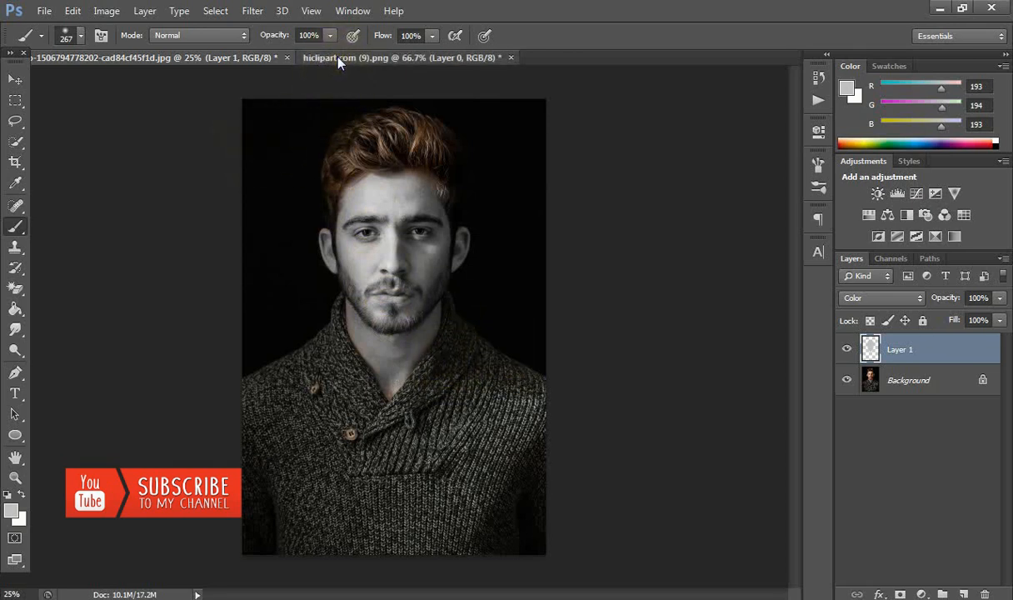
{"action": "left_click", "coordinate": [16, 80]}
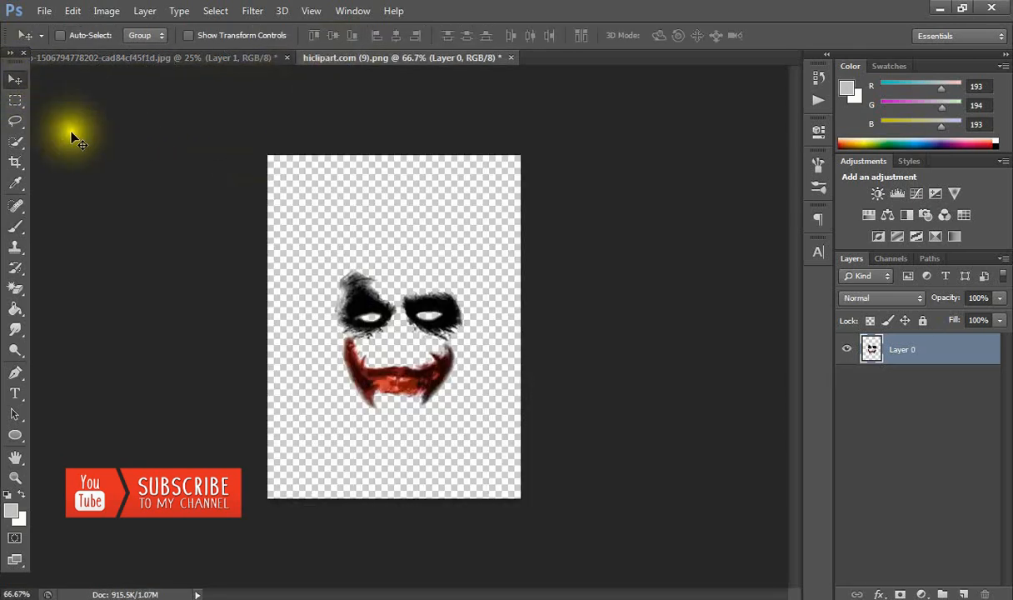
{"action": "left_click_drag", "start_coordinate": [339, 287], "coordinate": [419, 268]}
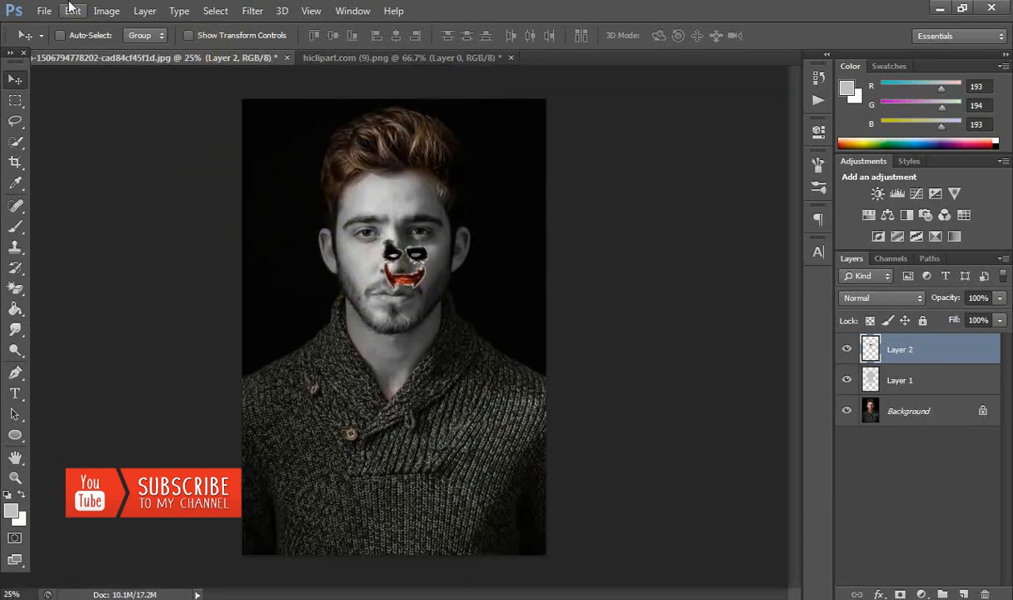
{"action": "left_click", "coordinate": [72, 11]}
{"action": "left_click", "coordinate": [208, 304]}
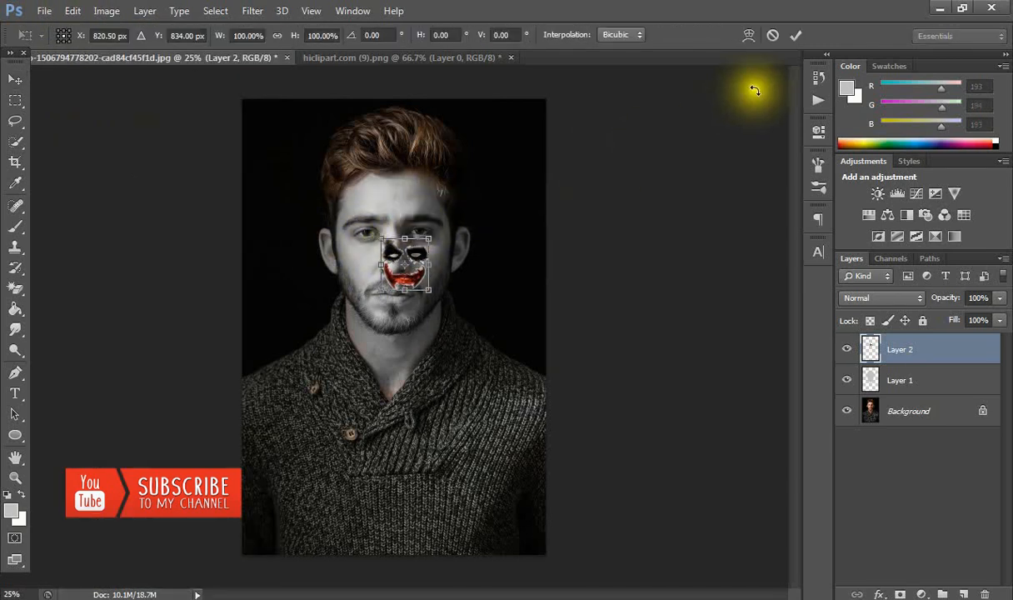
{"action": "left_click", "coordinate": [795, 35]}
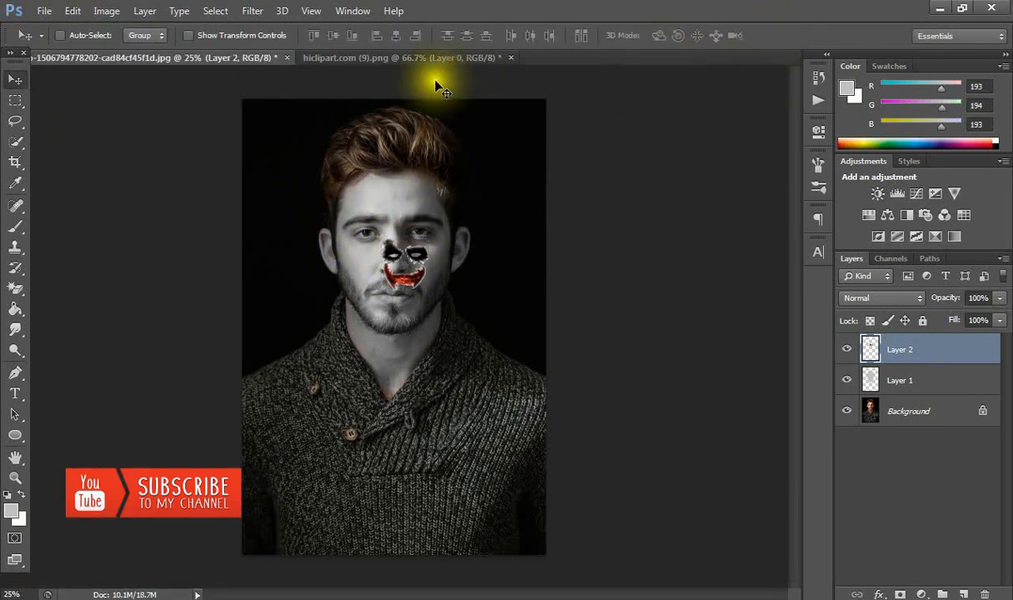
- Free-transform the Joker makeup to about 274% width and 265% height so that it covers the man's face
{"action": "left_click", "coordinate": [74, 12]}
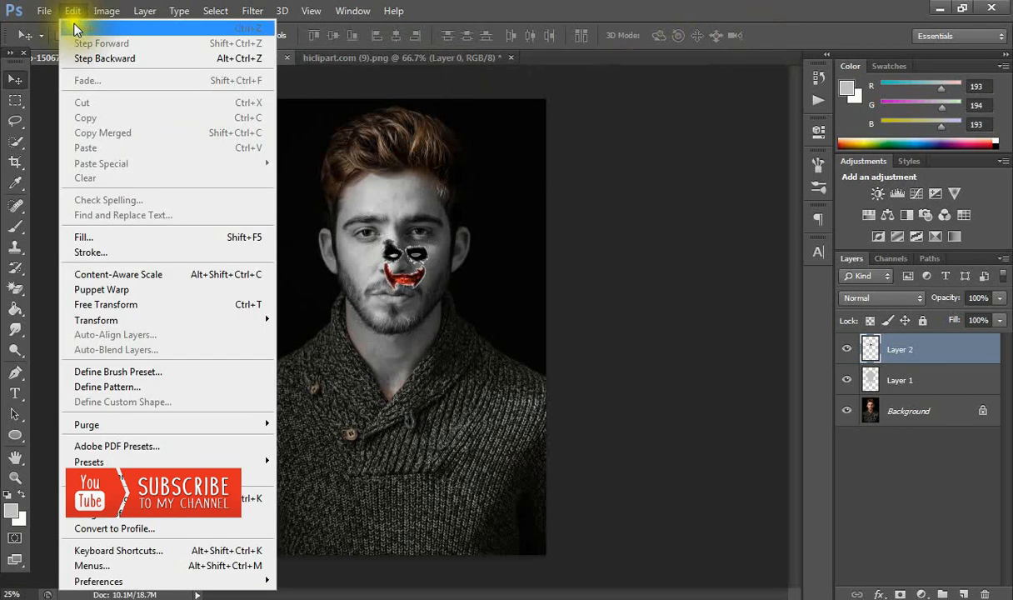
{"action": "left_click", "coordinate": [182, 305]}
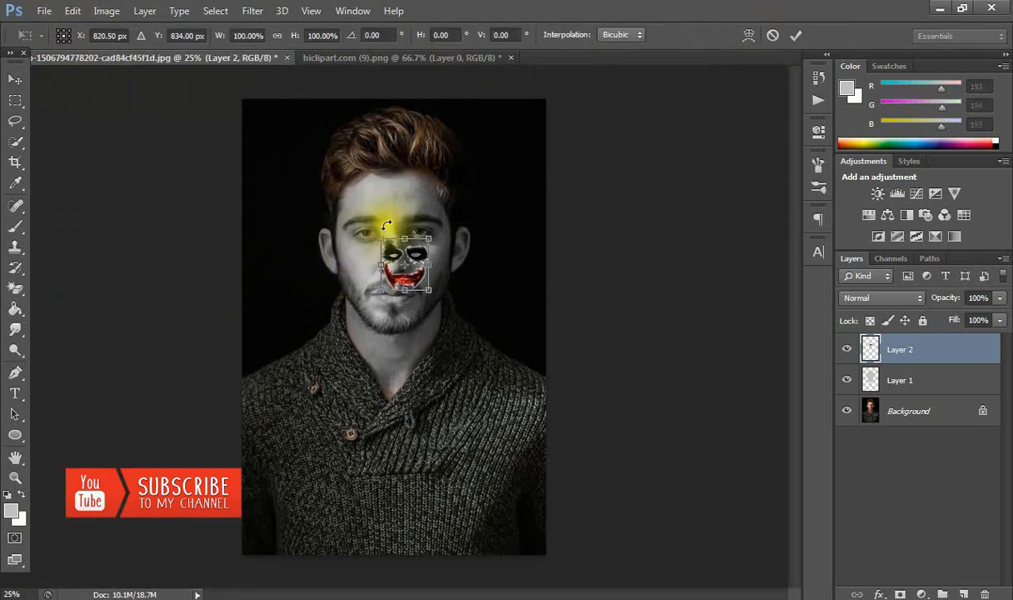
{"action": "left_click_drag", "start_coordinate": [372, 237], "coordinate": [349, 255]}
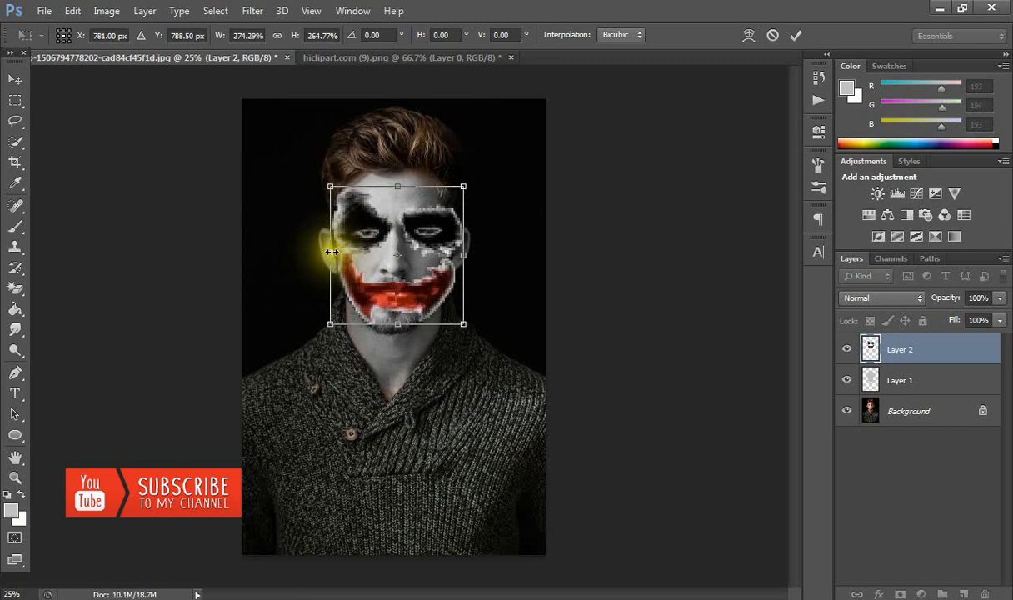
- Shift the makeup 16 px to the left over the face and apply the transform
{"action": "key", "text": "Left"}
{"action": "key", "text": "Left"}
{"action": "key", "text": "Left"}
{"action": "key", "text": "Left"}
{"action": "key", "text": "Left"}
{"action": "key", "text": "Left"}
{"action": "key", "text": "Left"}
{"action": "key", "text": "Left"}
{"action": "key", "text": "Left"}
{"action": "key", "text": "Left"}
{"action": "key", "text": "Left"}
{"action": "key", "text": "Left"}
{"action": "key", "text": "Left"}
{"action": "key", "text": "Left"}
{"action": "key", "text": "Left"}
{"action": "key", "text": "Left"}
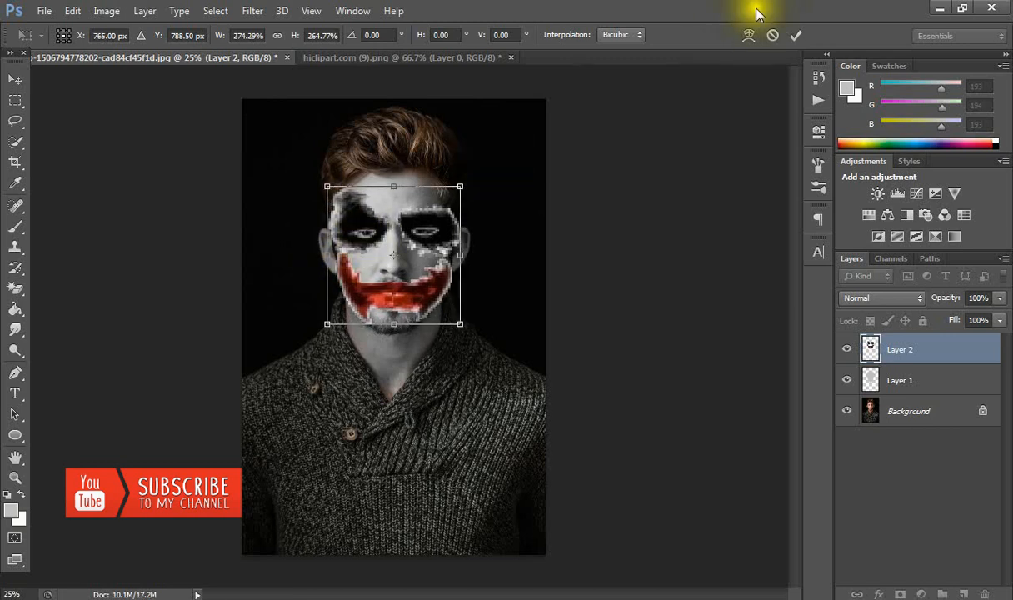
{"action": "left_click", "coordinate": [796, 36]}
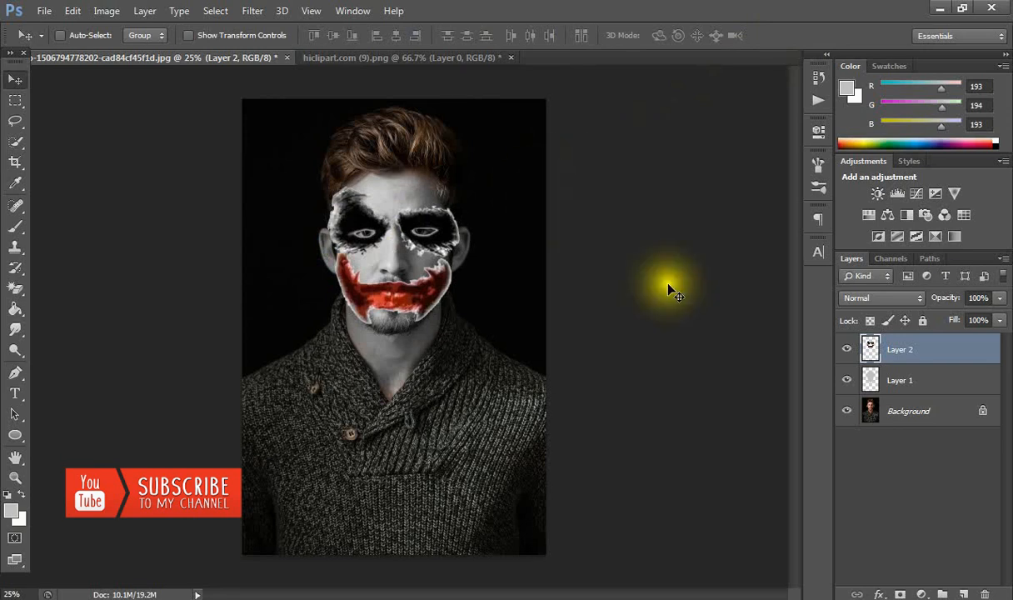
- Set the makeup layer's blend mode to Multiply and adjust its position to line up with the eyes and mouth
{"action": "left_click", "coordinate": [877, 301]}
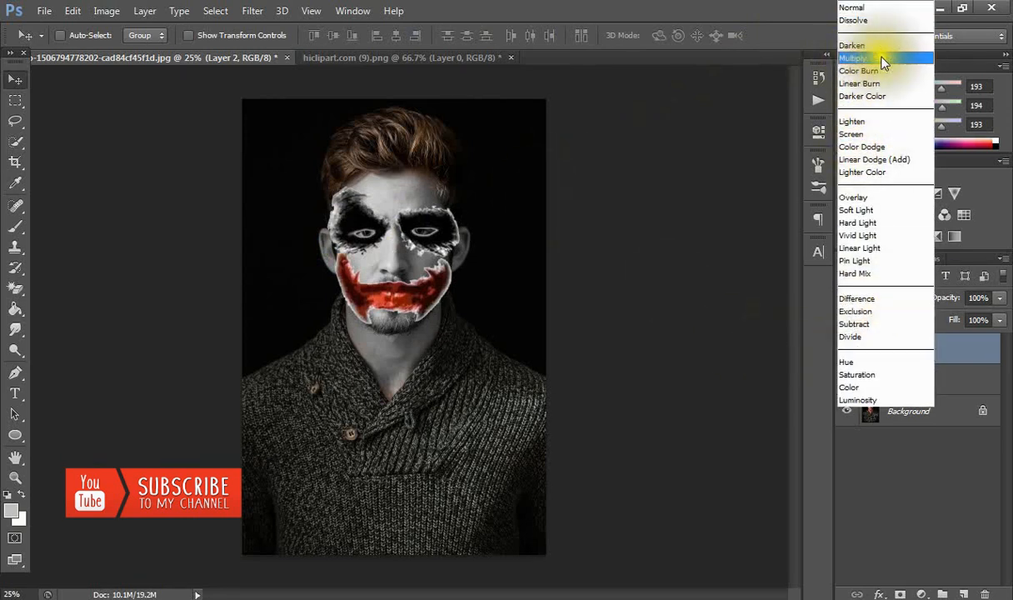
{"action": "left_click", "coordinate": [862, 57]}
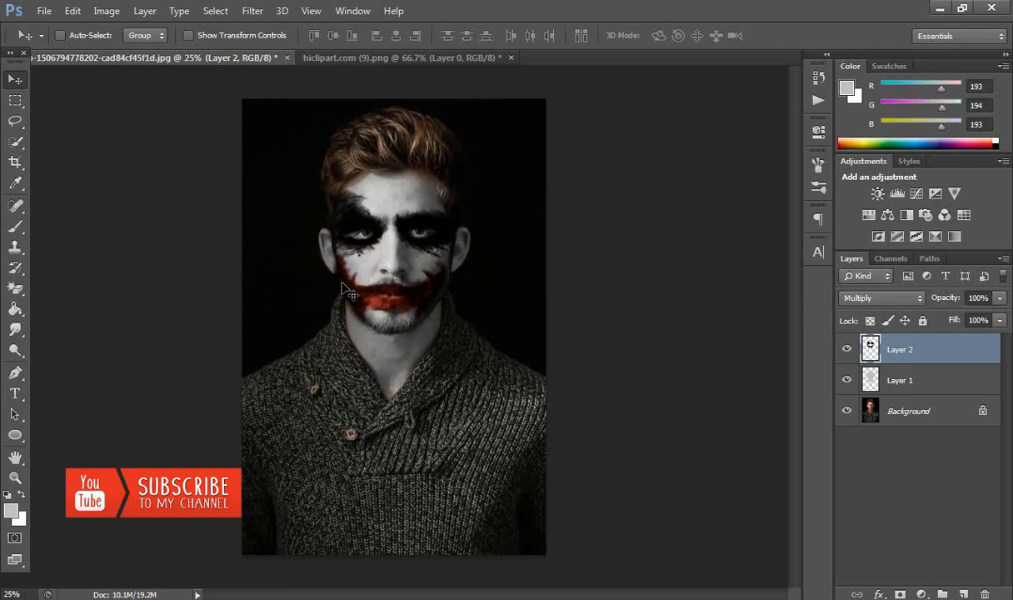
{"action": "left_click_drag", "start_coordinate": [343, 285], "coordinate": [376, 312]}
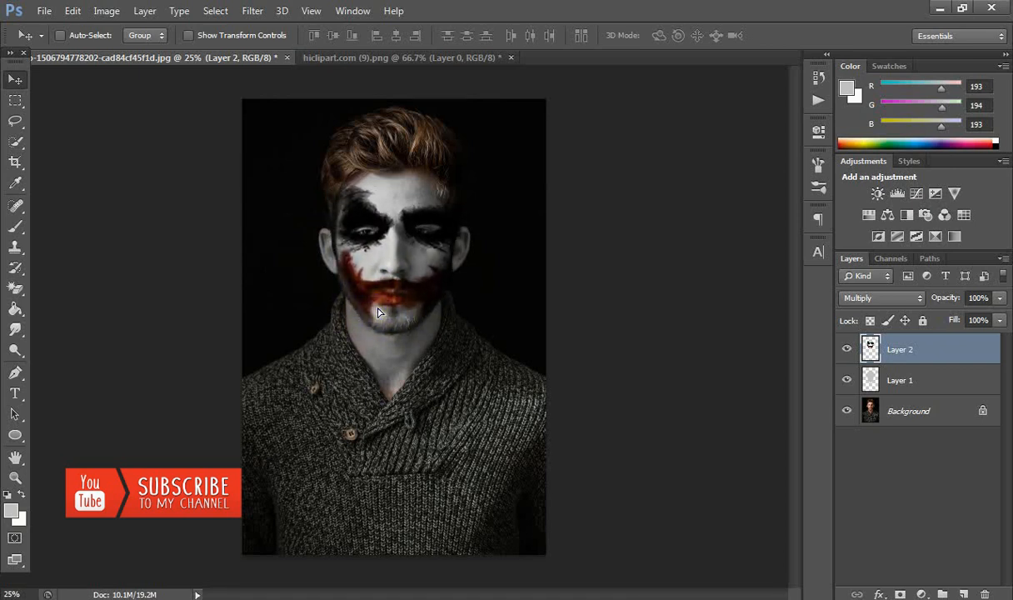
{"action": "left_click", "coordinate": [287, 355]}
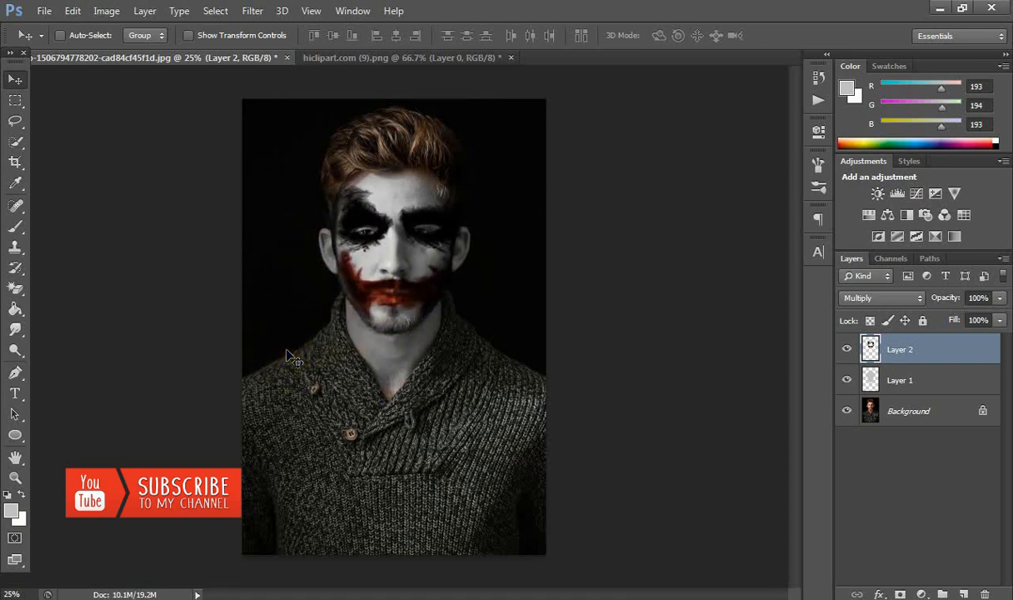
{"action": "left_click", "coordinate": [286, 354]}
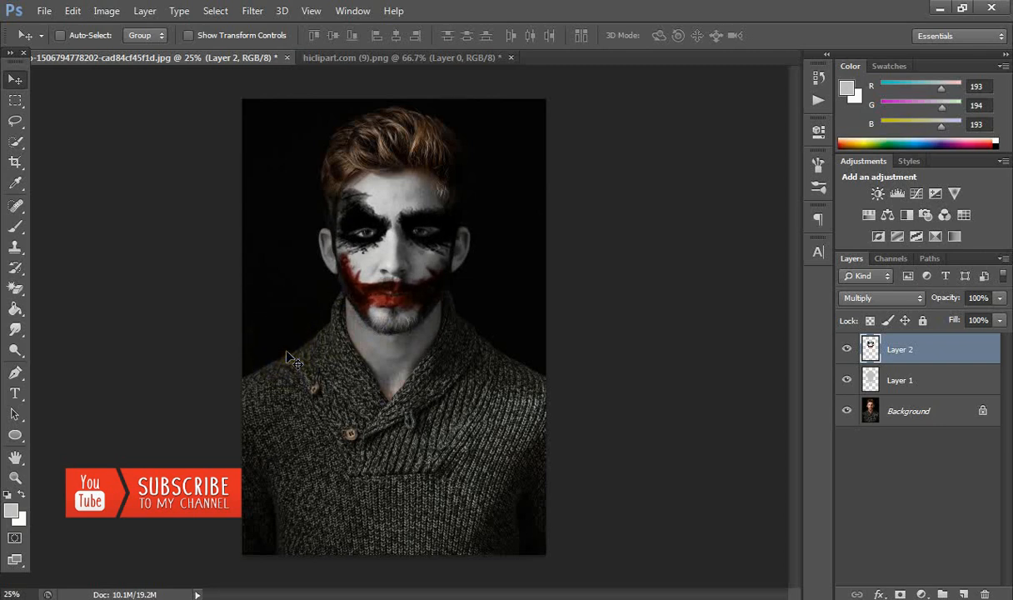
{"action": "left_click", "coordinate": [288, 358]}
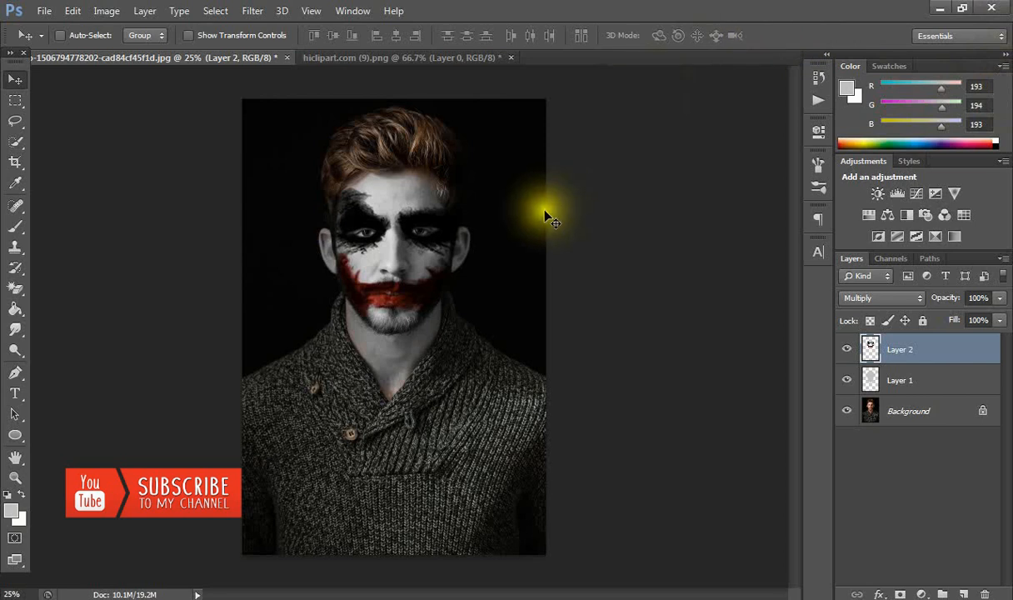
- Add a new layer above the makeup layer and set its blend mode to Color
{"action": "left_click", "coordinate": [15, 476]}
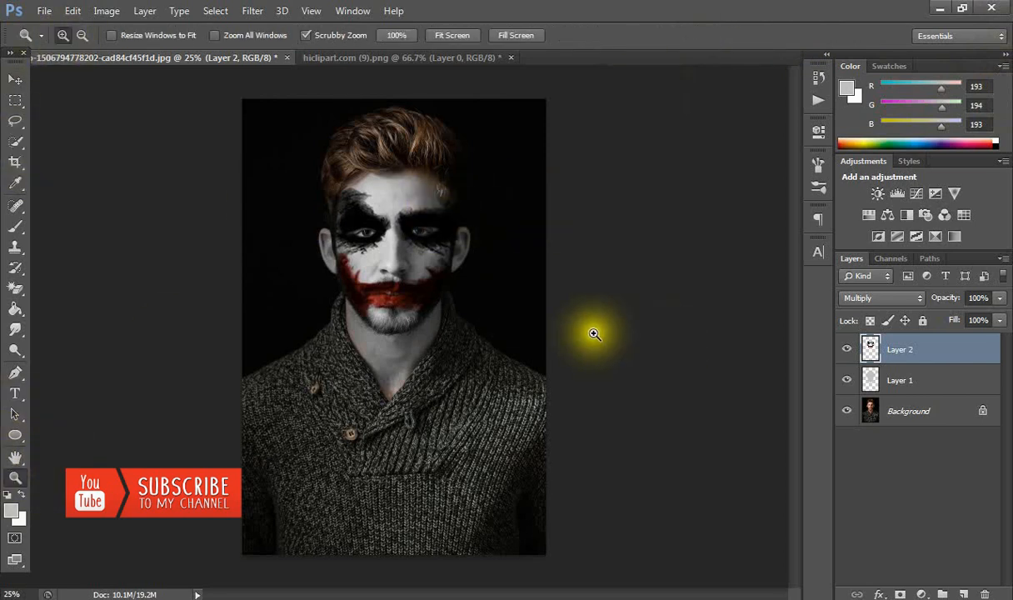
{"action": "left_click", "coordinate": [379, 250]}
{"action": "left_click", "coordinate": [393, 264]}
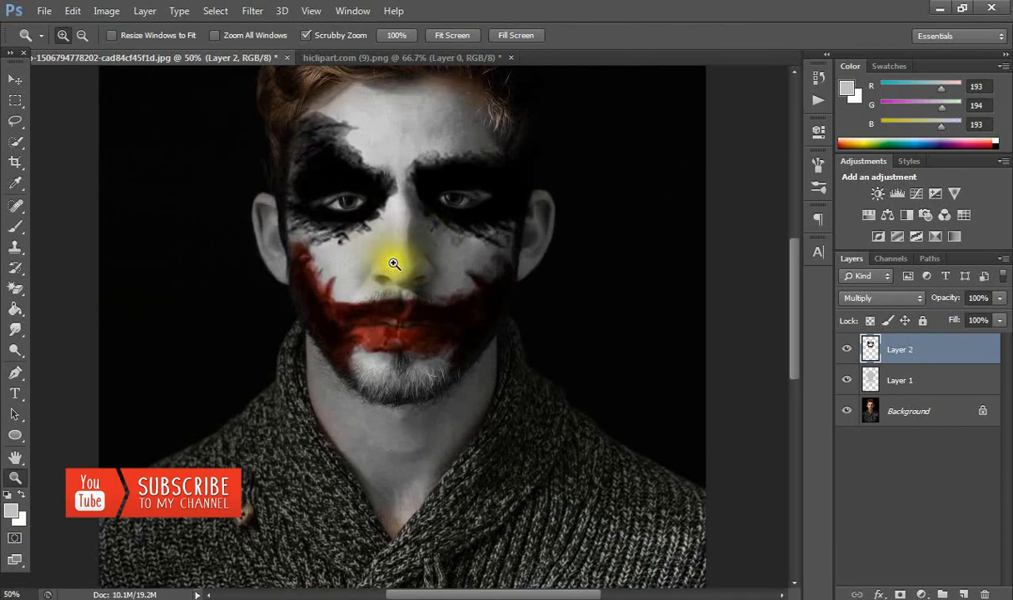
{"action": "left_click", "coordinate": [394, 265]}
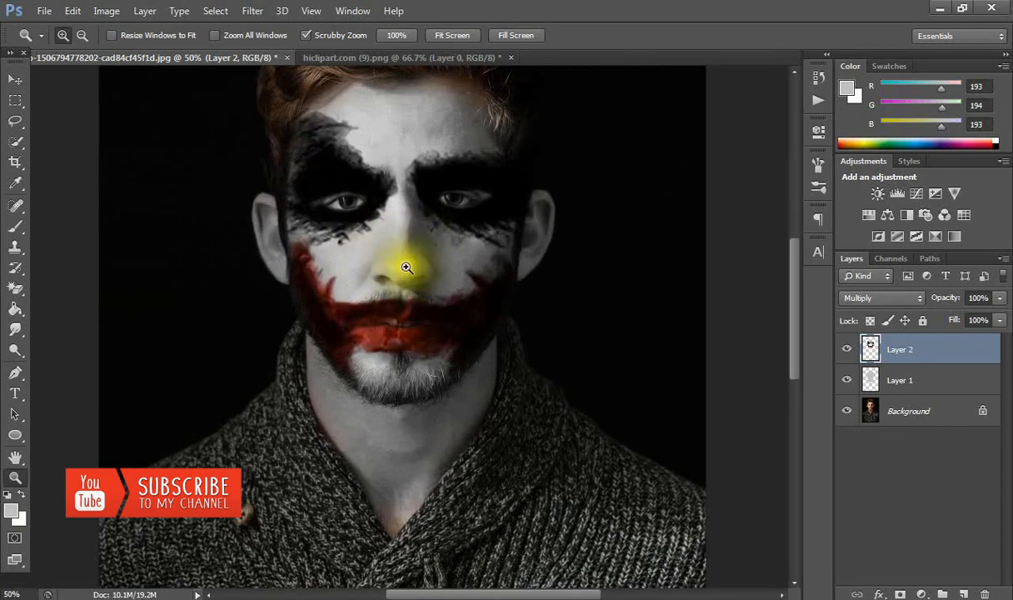
{"action": "scroll", "coordinate": [441, 267], "scroll_direction": "up", "scroll_amount": 5}
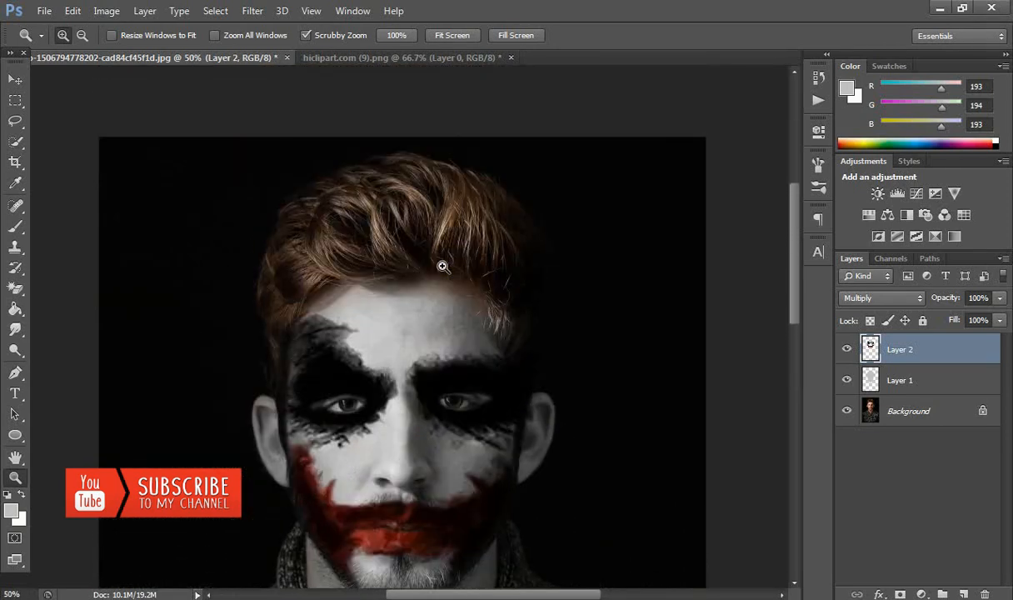
{"action": "scroll", "coordinate": [442, 266], "scroll_direction": "up", "scroll_amount": 1}
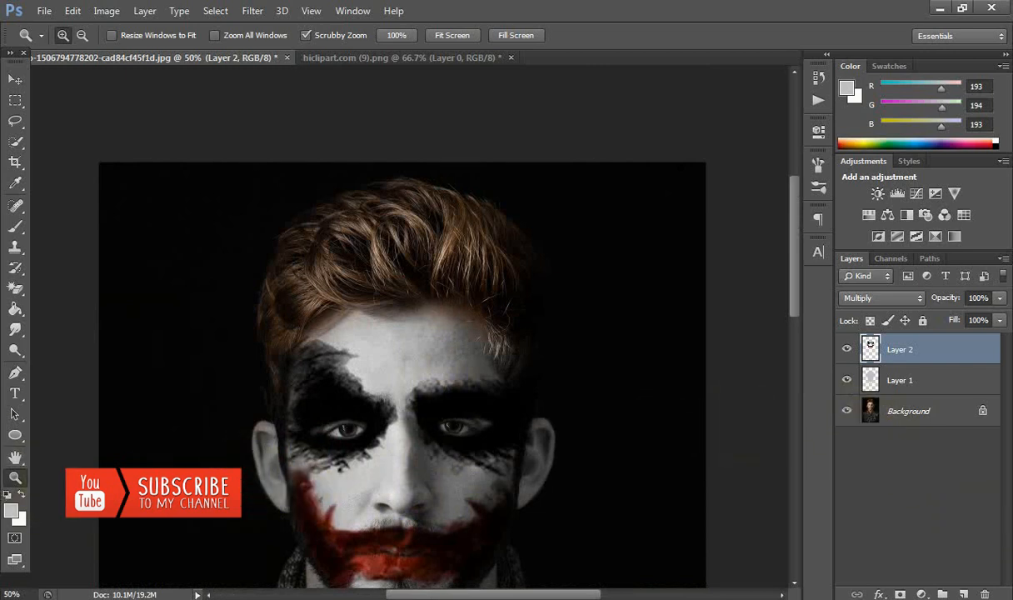
{"action": "left_click", "coordinate": [964, 593]}
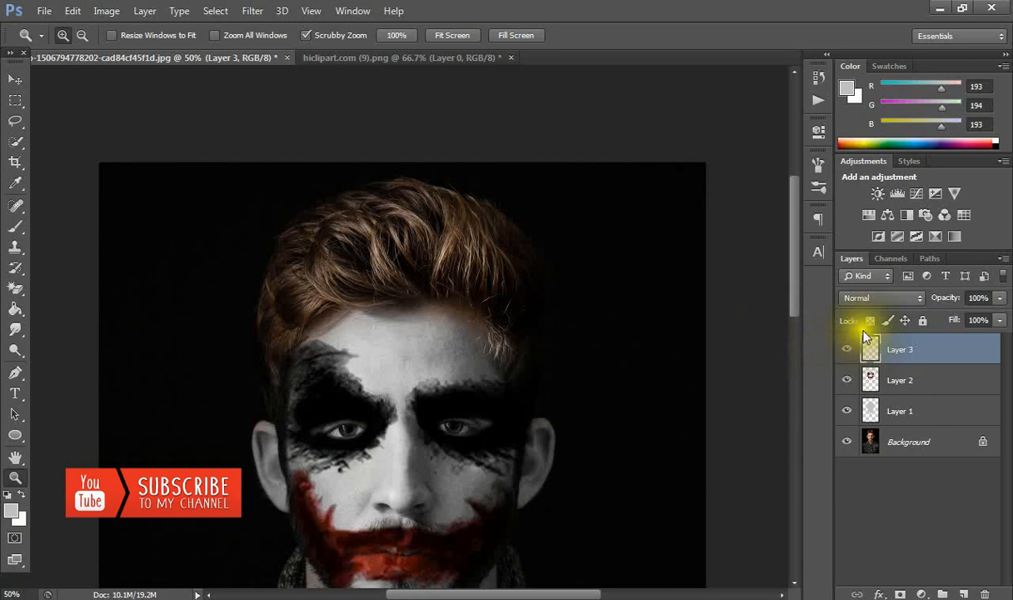
{"action": "left_click", "coordinate": [868, 296]}
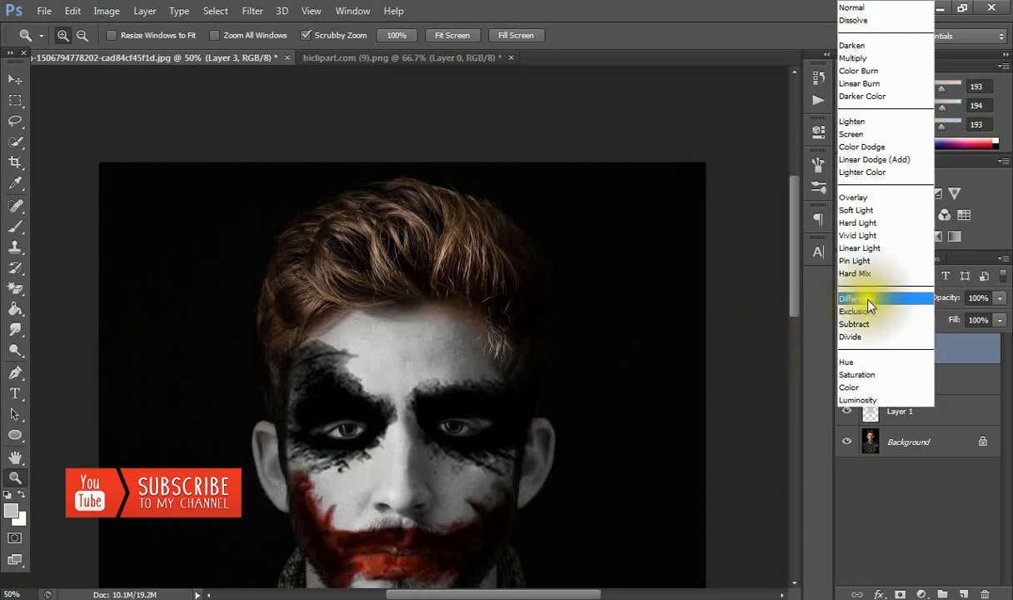
{"action": "left_click", "coordinate": [868, 390]}
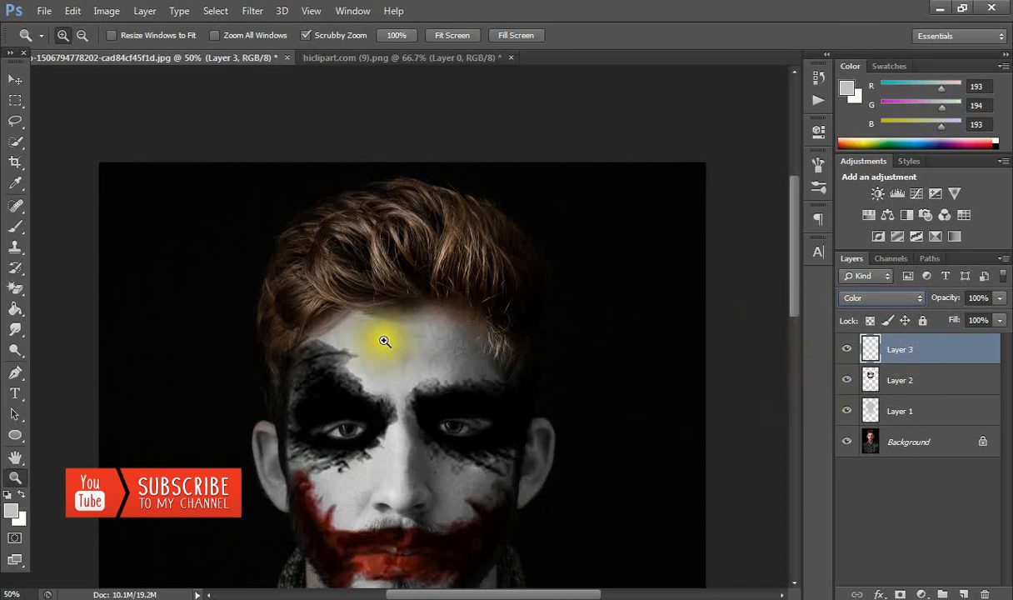
- Set the foreground colour to bright green 30ff00 for the Brush tool
{"action": "left_click", "coordinate": [15, 230]}
{"action": "left_click", "coordinate": [50, 223]}
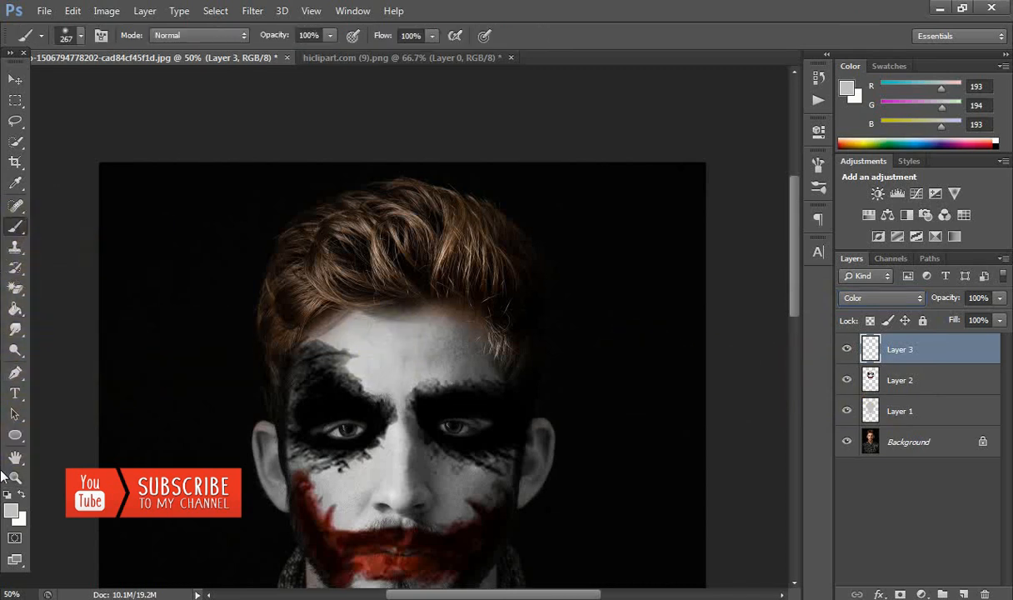
{"action": "left_click", "coordinate": [14, 515]}
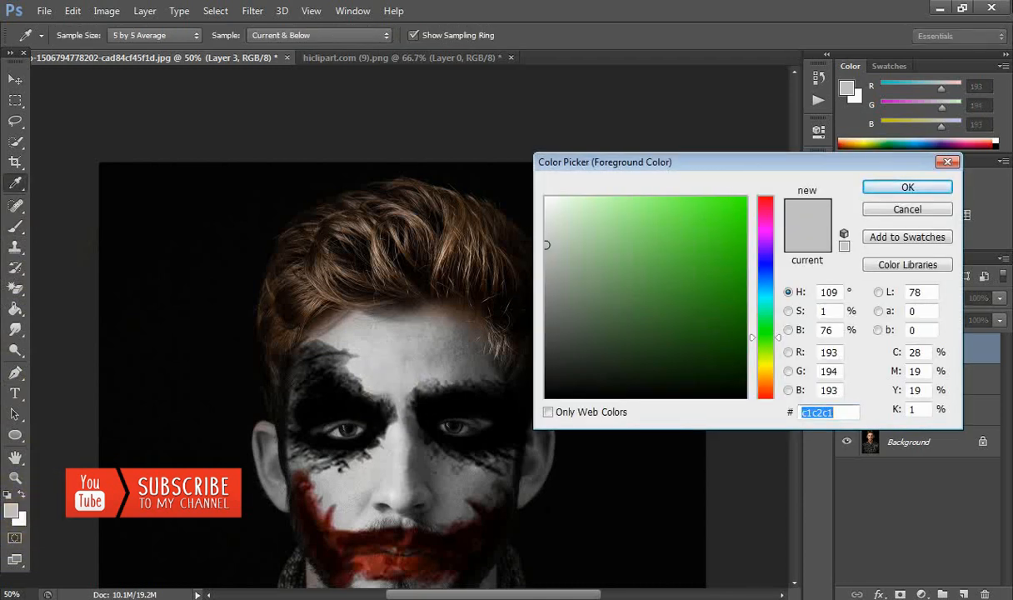
{"action": "left_click_drag", "start_coordinate": [675, 205], "coordinate": [780, 189]}
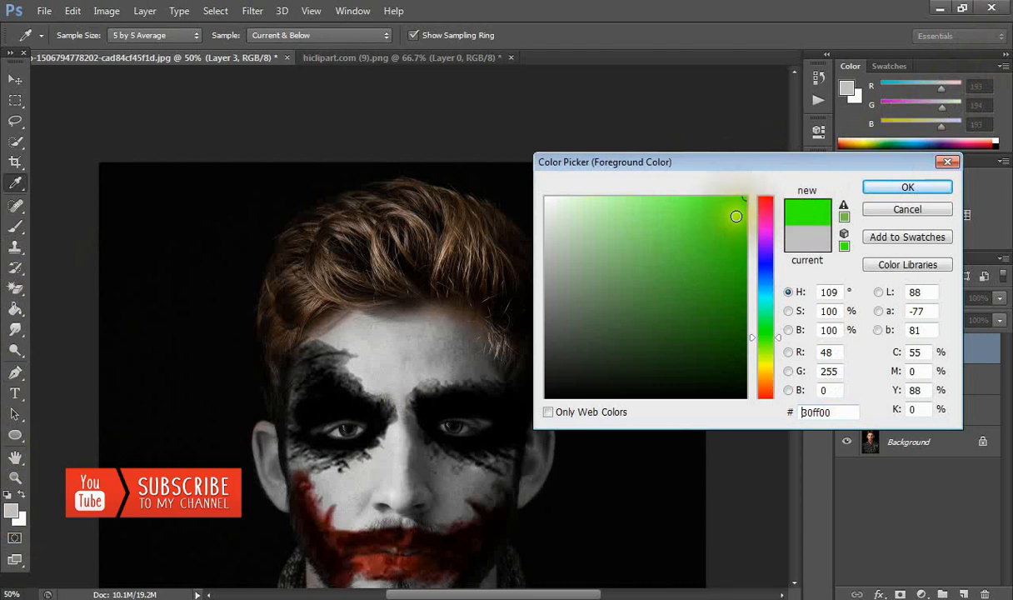
{"action": "left_click", "coordinate": [894, 190]}
{"action": "key", "text": "b"}
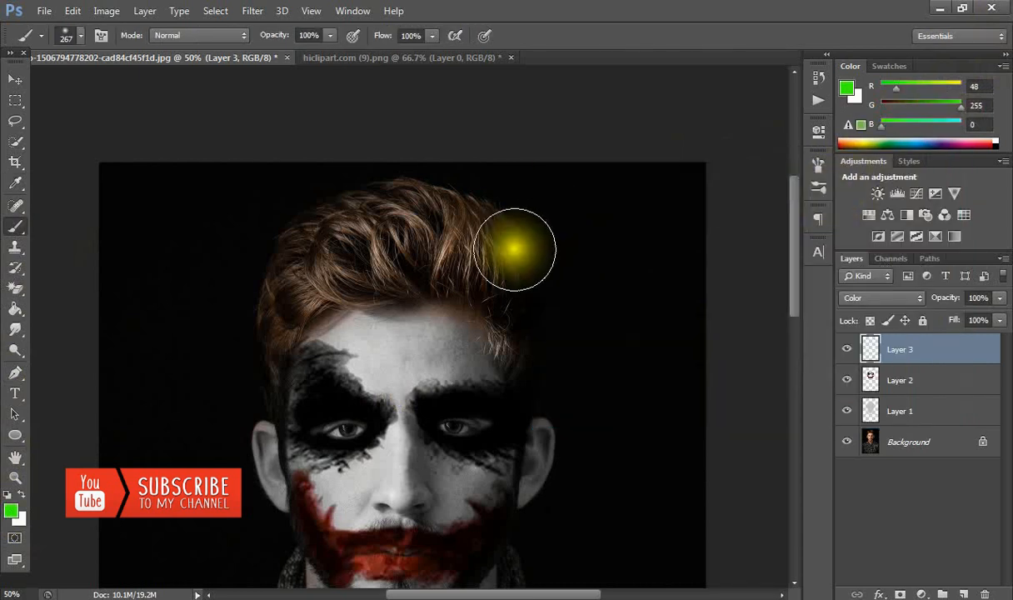
- Paint the man's hair green on the Color-mode layer with a soft 267 px brush at 0% hardness
{"action": "right_click", "coordinate": [467, 313]}
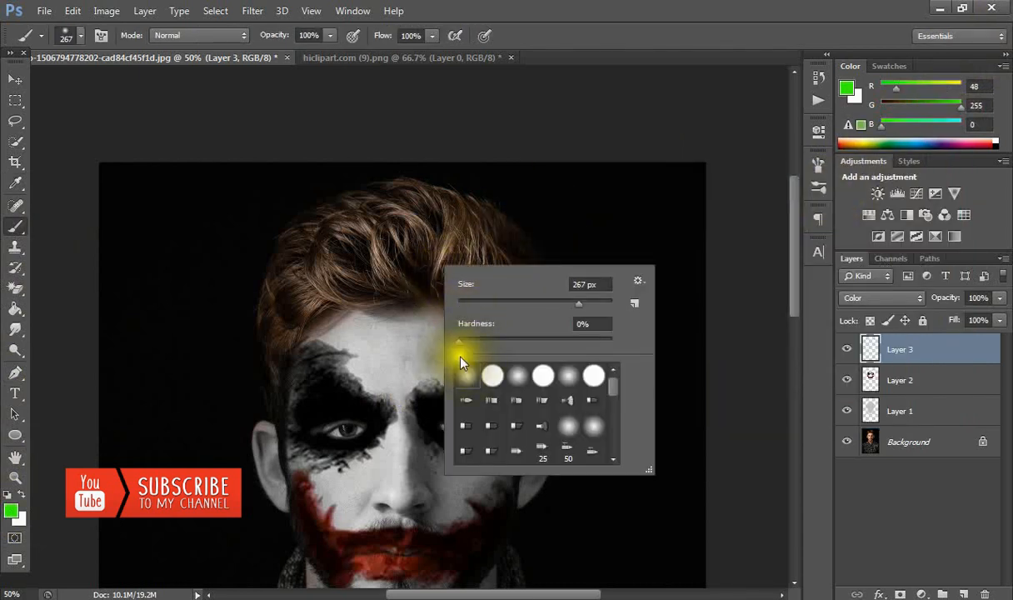
{"action": "mouse_move", "coordinate": [408, 232]}
{"action": "left_mouse_down"}
{"action": "mouse_move", "coordinate": [365, 240]}
{"action": "mouse_move", "coordinate": [446, 228]}
{"action": "mouse_move", "coordinate": [485, 252]}
{"action": "mouse_move", "coordinate": [497, 282]}
{"action": "left_mouse_up"}
{"action": "mouse_move", "coordinate": [536, 342]}
{"action": "left_mouse_down"}
{"action": "mouse_move", "coordinate": [525, 255]}
{"action": "mouse_move", "coordinate": [485, 236]}
{"action": "mouse_move", "coordinate": [357, 231]}
{"action": "mouse_move", "coordinate": [313, 240]}
{"action": "mouse_move", "coordinate": [290, 263]}
{"action": "mouse_move", "coordinate": [253, 324]}
{"action": "mouse_move", "coordinate": [243, 392]}
{"action": "mouse_move", "coordinate": [268, 326]}
{"action": "mouse_move", "coordinate": [311, 295]}
{"action": "mouse_move", "coordinate": [421, 254]}
{"action": "mouse_move", "coordinate": [475, 250]}
{"action": "mouse_move", "coordinate": [500, 272]}
{"action": "mouse_move", "coordinate": [399, 245]}
{"action": "left_mouse_up"}
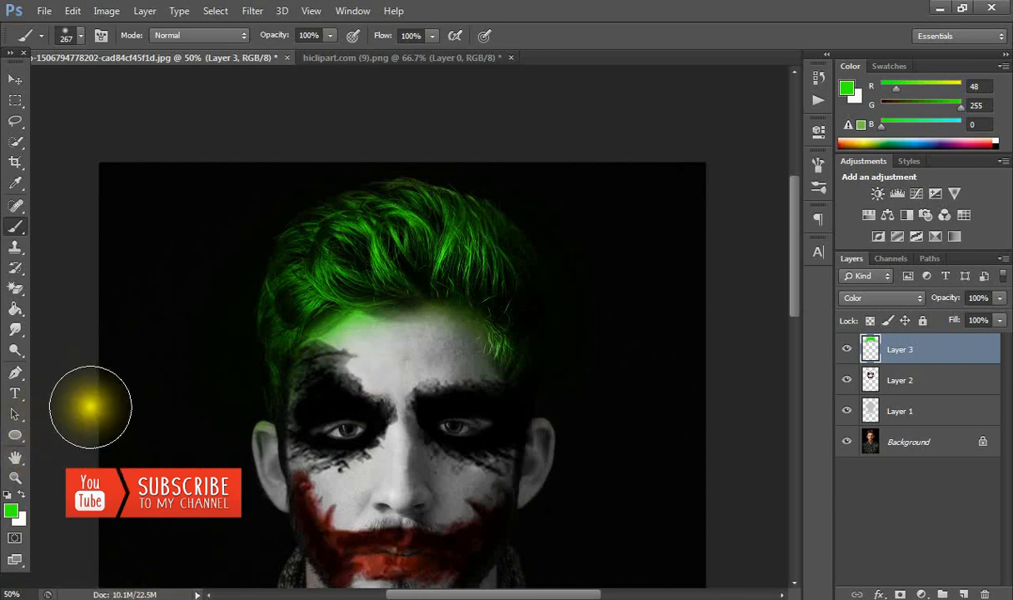
- Erase the green spill from the forehead, hairline and ear with a soft Eraser of 88 px
{"action": "left_click", "coordinate": [16, 292]}
{"action": "left_click", "coordinate": [70, 274]}
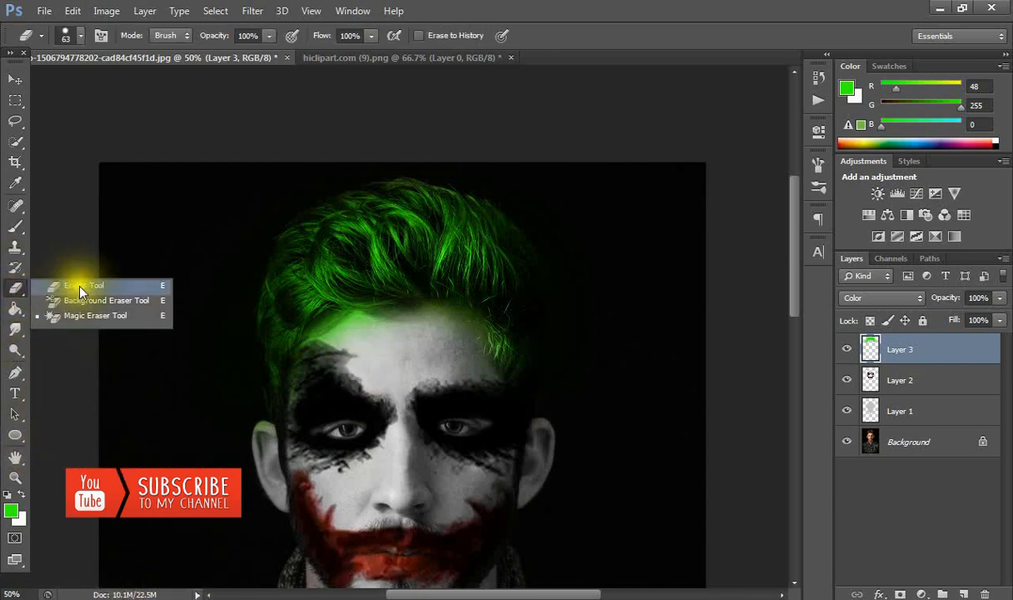
{"action": "right_click", "coordinate": [257, 341]}
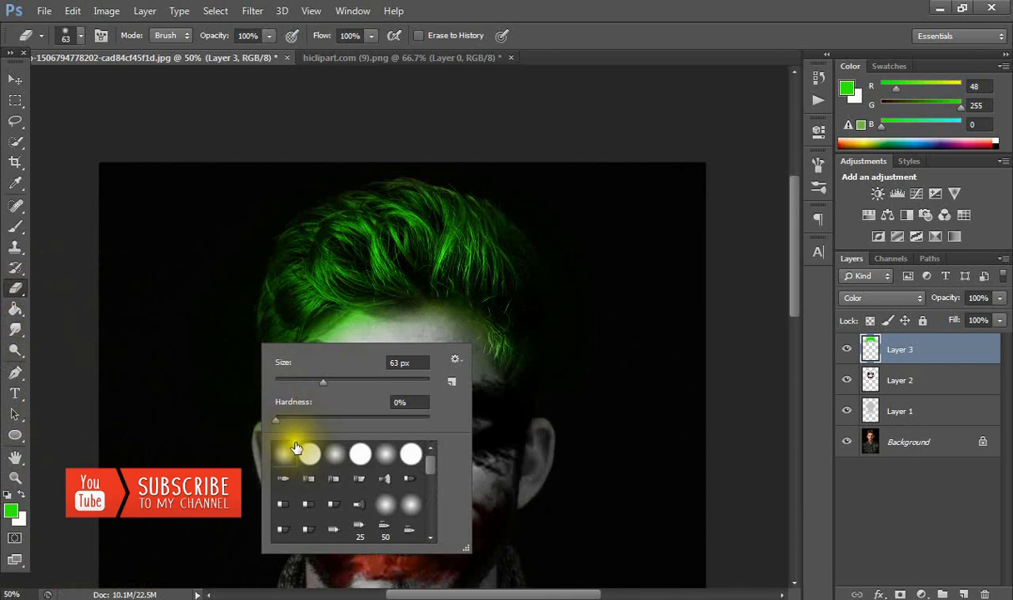
{"action": "left_click", "coordinate": [477, 114]}
{"action": "mouse_move", "coordinate": [470, 368]}
{"action": "left_mouse_down"}
{"action": "mouse_move", "coordinate": [463, 327]}
{"action": "mouse_move", "coordinate": [422, 316]}
{"action": "mouse_move", "coordinate": [380, 321]}
{"action": "left_mouse_up"}
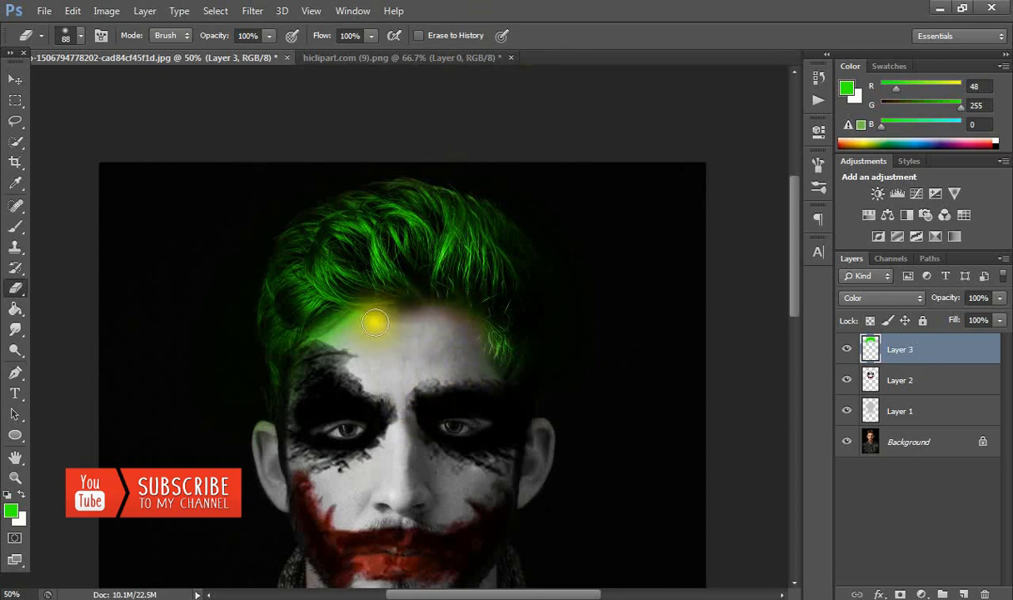
{"action": "mouse_move", "coordinate": [336, 337]}
{"action": "left_mouse_down"}
{"action": "mouse_move", "coordinate": [338, 425]}
{"action": "mouse_move", "coordinate": [365, 432]}
{"action": "mouse_move", "coordinate": [298, 440]}
{"action": "mouse_move", "coordinate": [250, 471]}
{"action": "mouse_move", "coordinate": [263, 434]}
{"action": "left_mouse_up"}
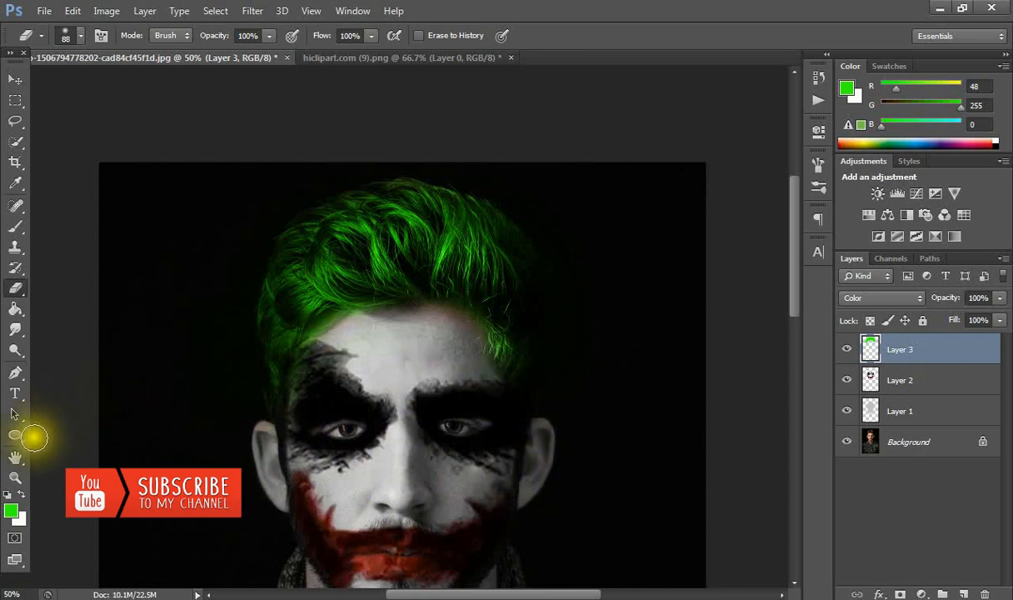
- Examine the whole Joker portrait at 25% and the face up close at 50%
{"action": "left_click", "coordinate": [18, 234]}
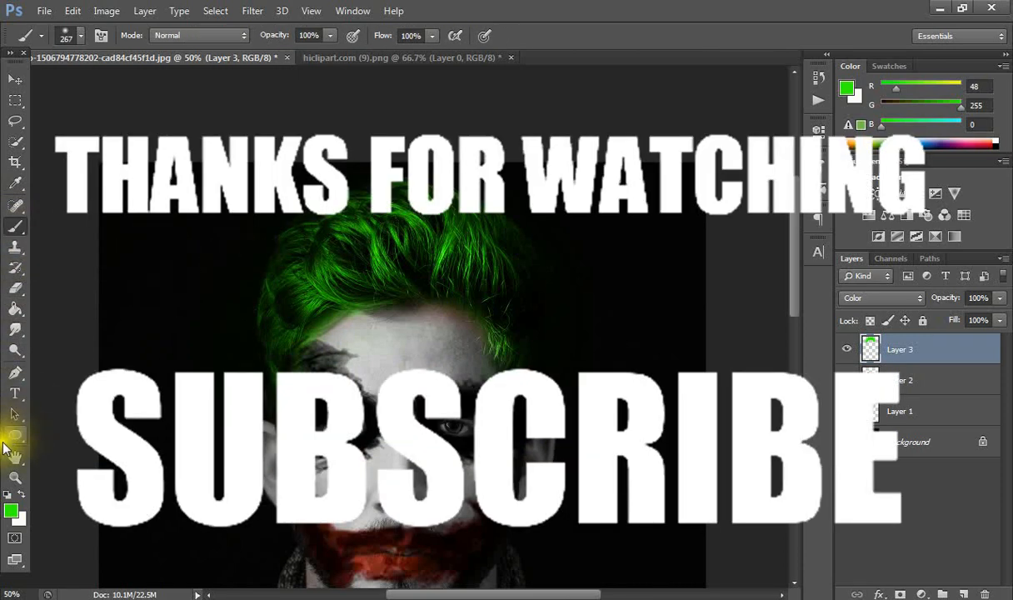
{"action": "left_click", "coordinate": [16, 477]}
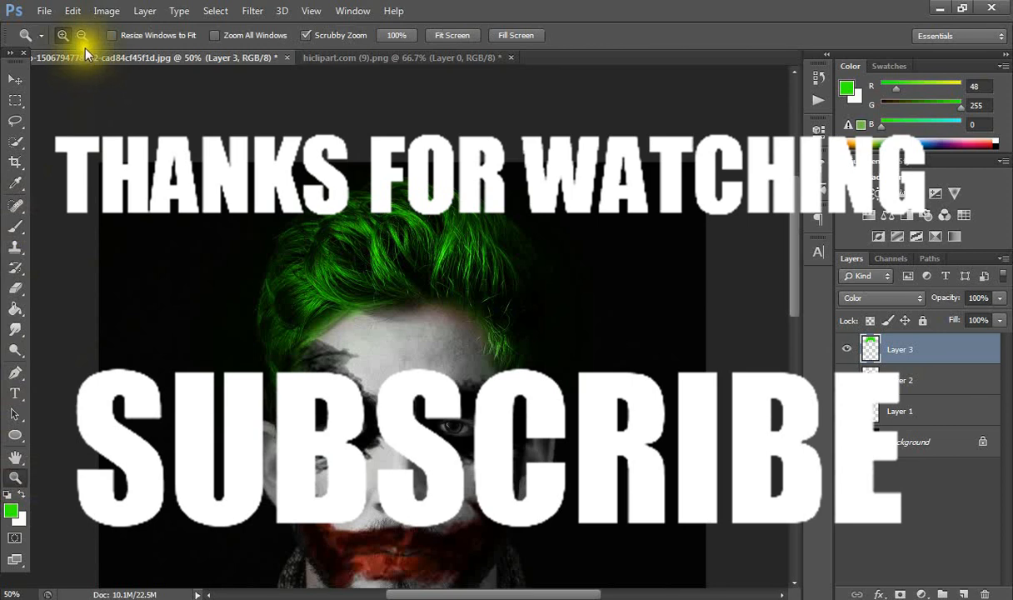
{"action": "left_click", "coordinate": [166, 175]}
{"action": "left_click", "coordinate": [182, 192]}
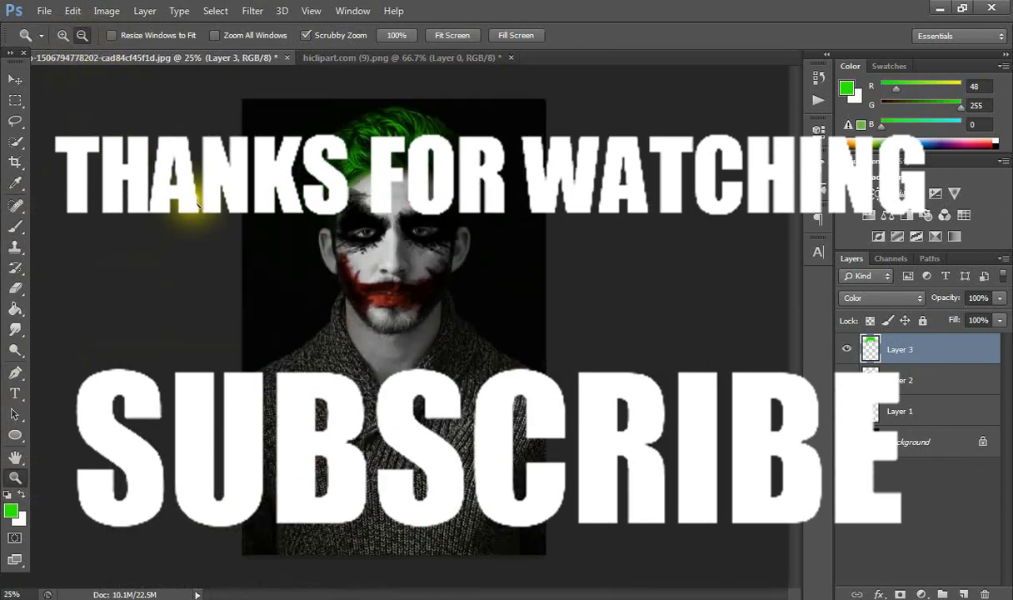
{"action": "left_click", "coordinate": [60, 35]}
{"action": "left_click", "coordinate": [441, 235]}
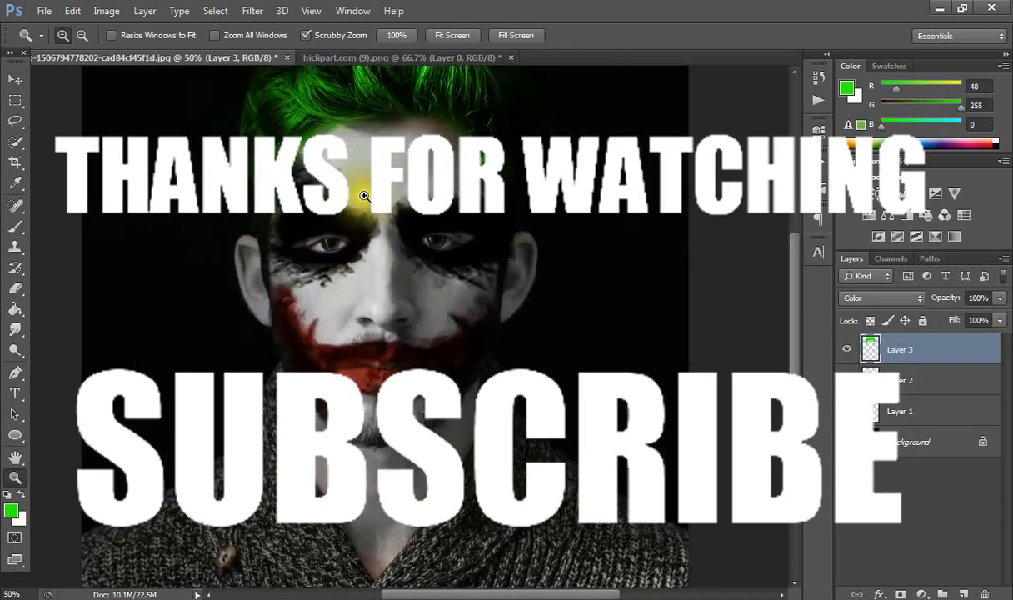